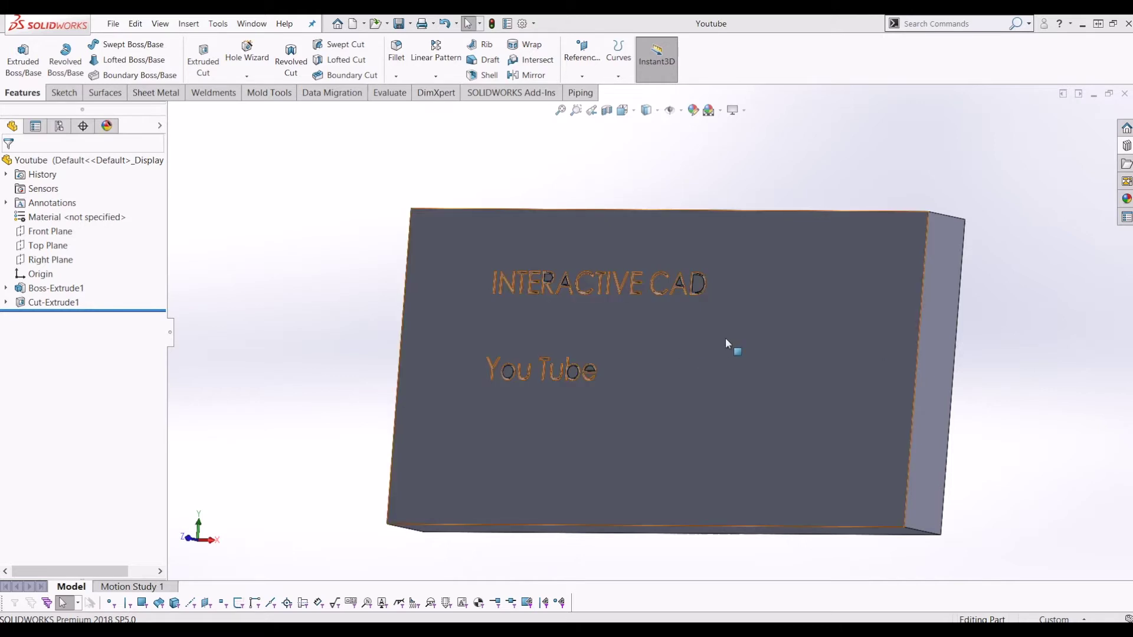
Step: Orbit the Youtube part to inspect its sides, snap it to front view, then minimize it
middle_click_drag(702, 289, 678, 239)
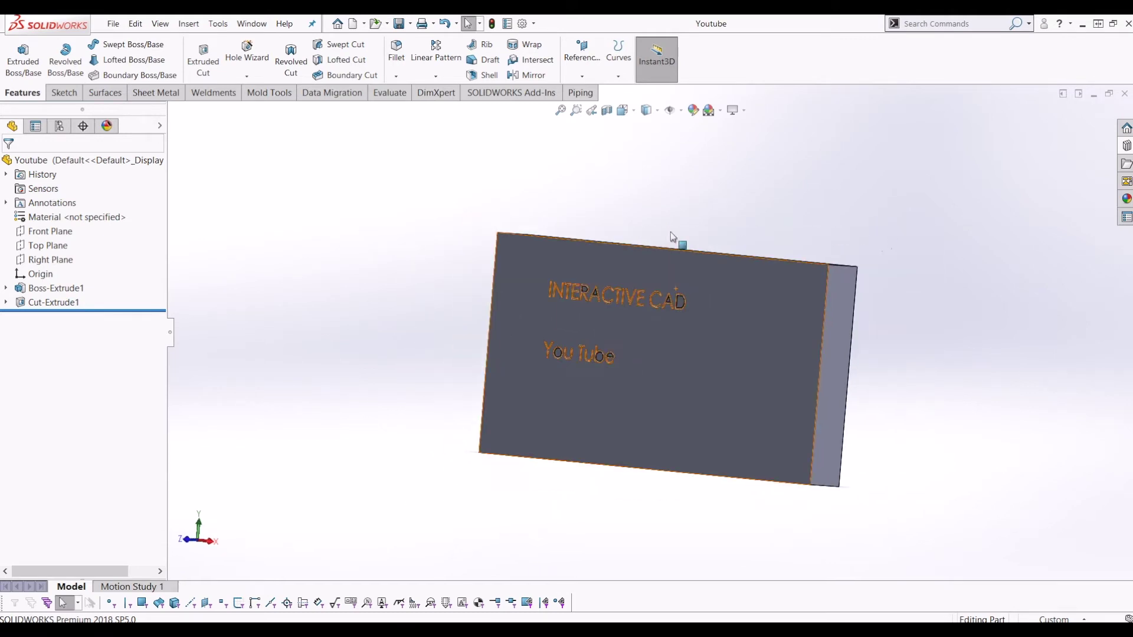
middle_click_drag(858, 297, 850, 304)
scroll(767, 319, "down", 2)
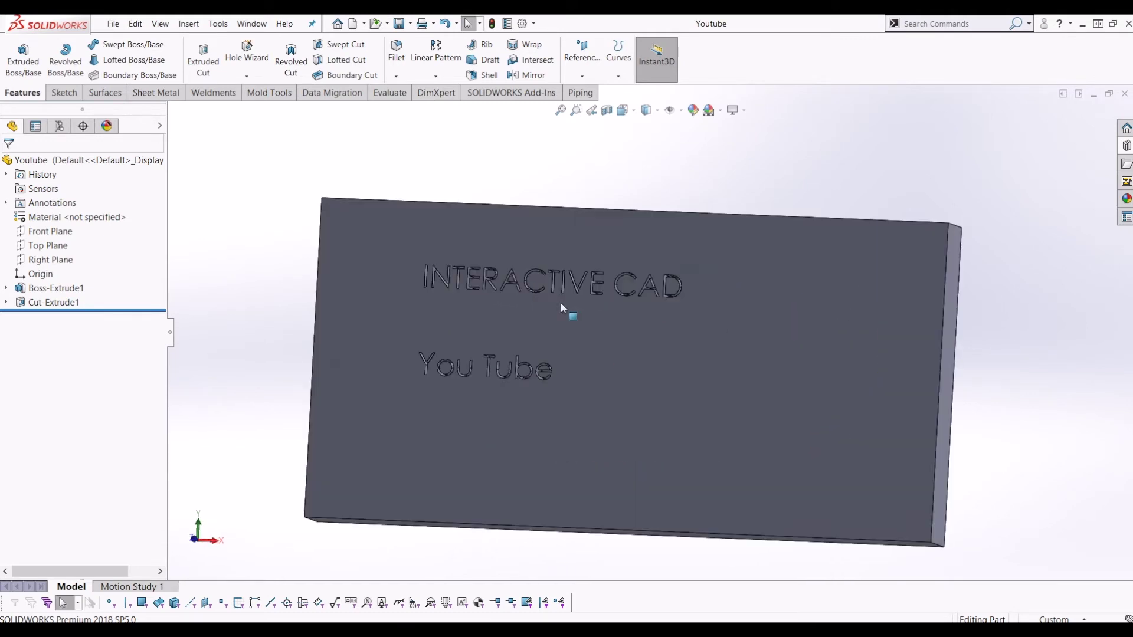
middle_click_drag(576, 351, 495, 297)
middle_click_drag(418, 351, 689, 211)
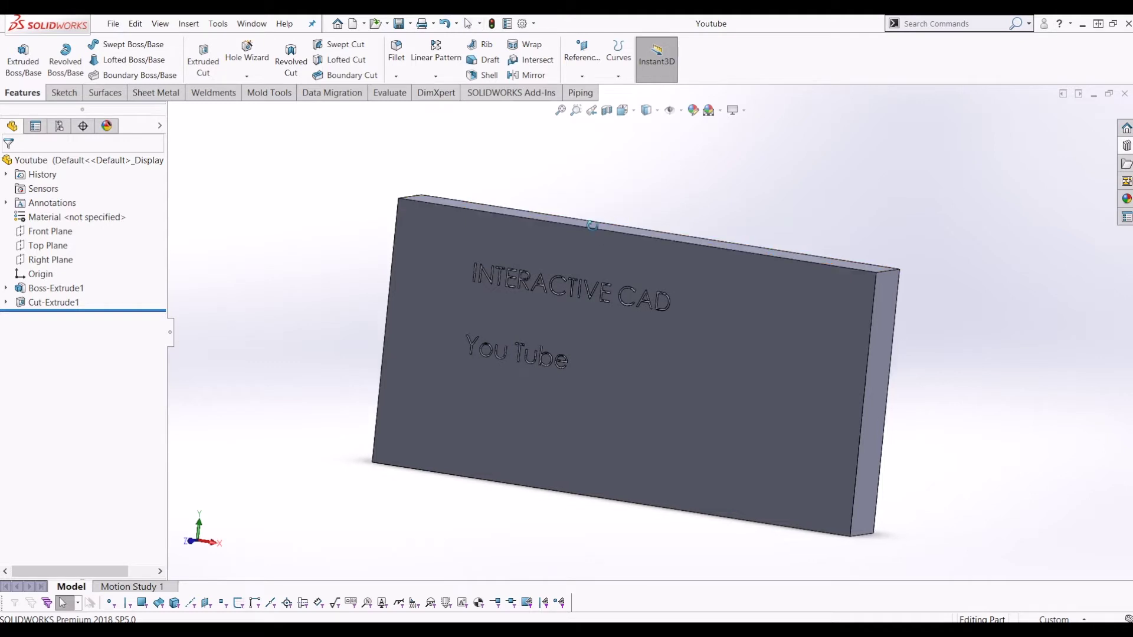
key("ctrl+1")
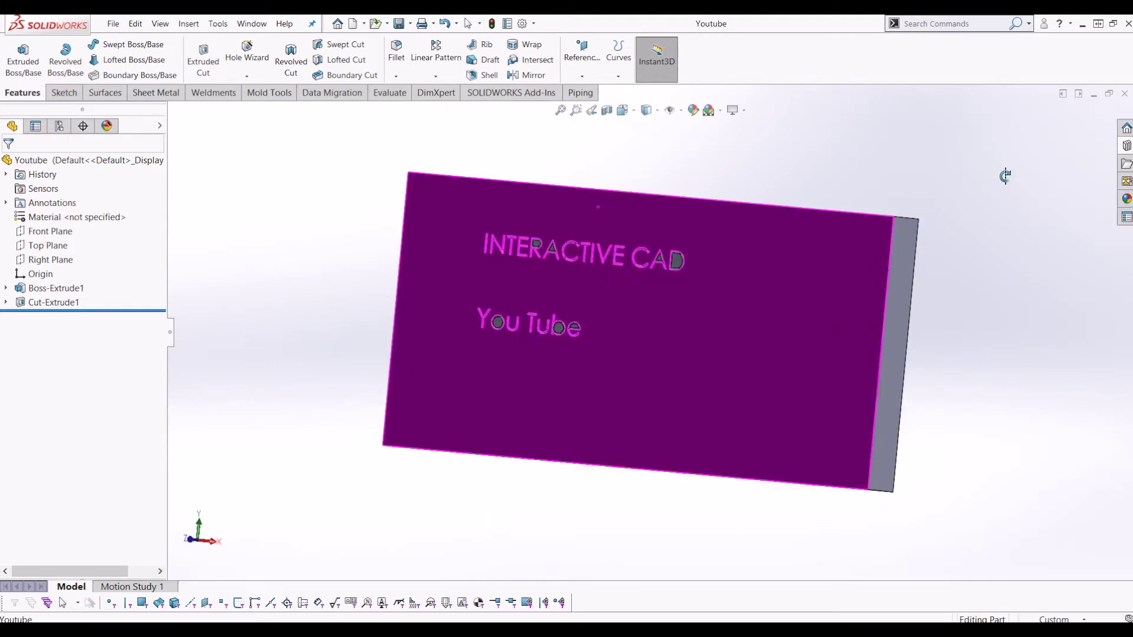
left_click(1093, 94)
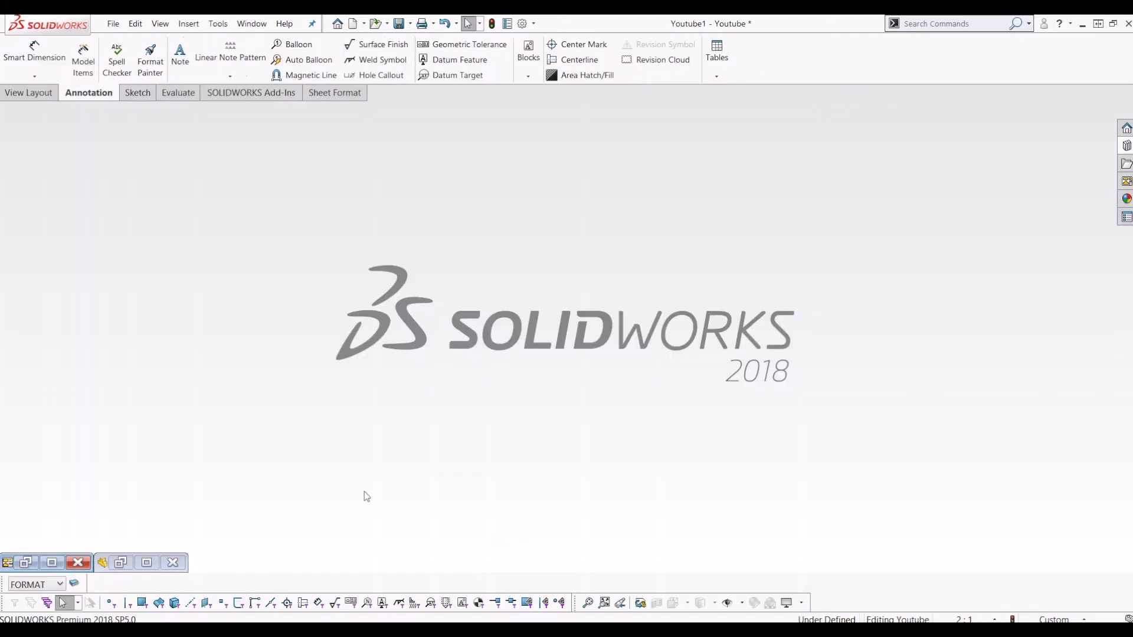
Step: Restore the Youtube1 drawing, zoom out to the 100 × 50 plate sheet, then bring up Task Scheduler
left_click(35, 564)
scroll(610, 307, "up", 3)
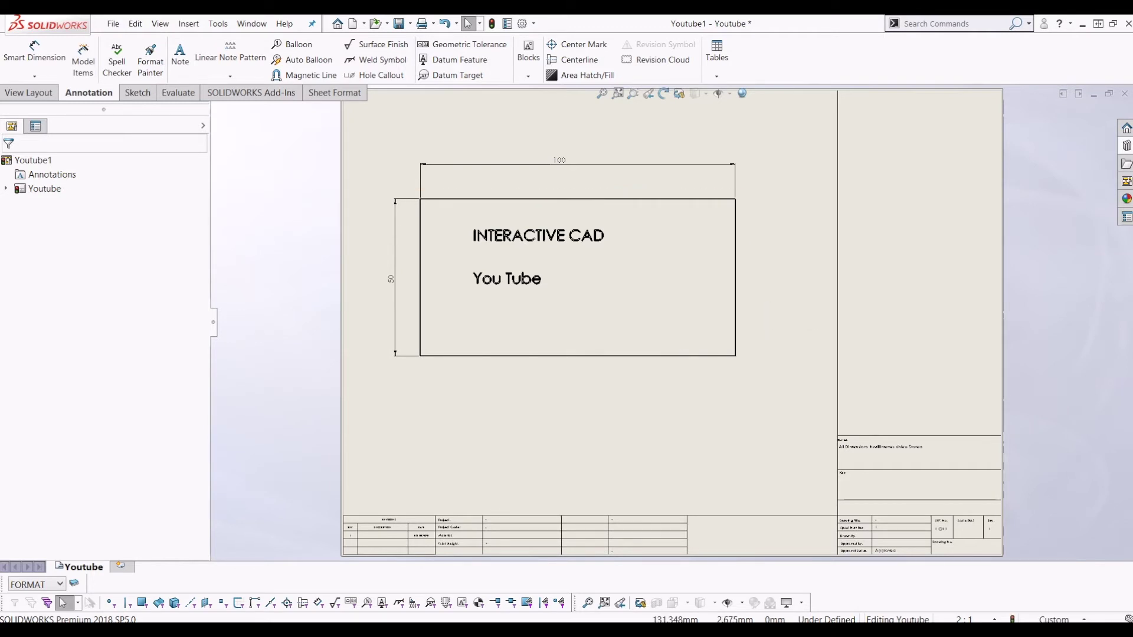
left_click(316, 631)
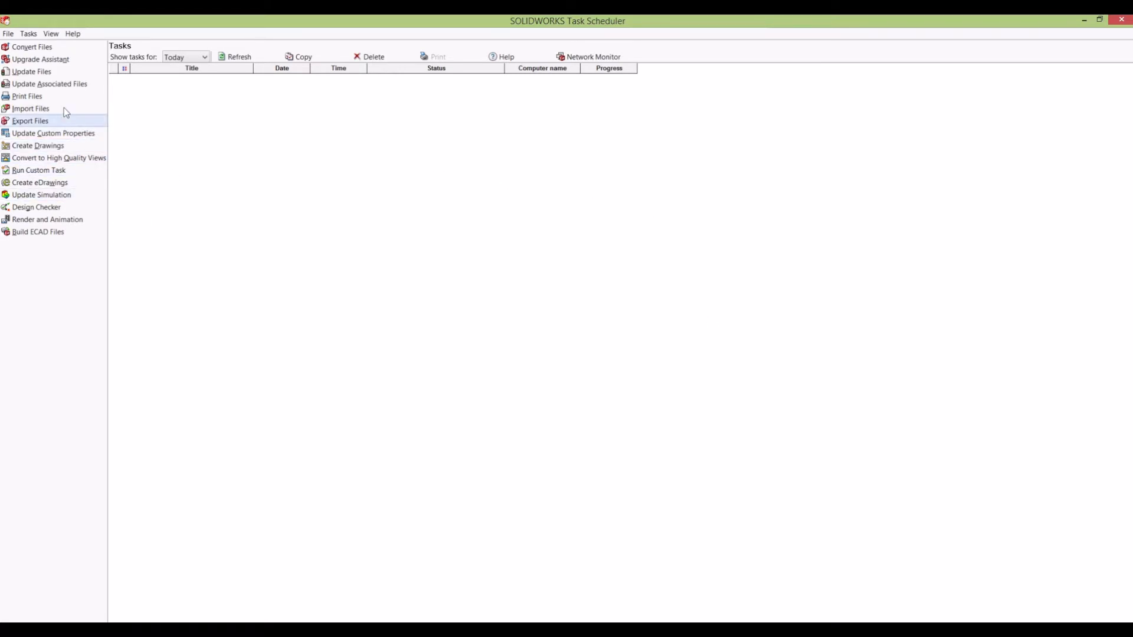
Step: Start an Export Files task with export type Adobe Portable Document Format (*.pdf)
left_click(62, 123)
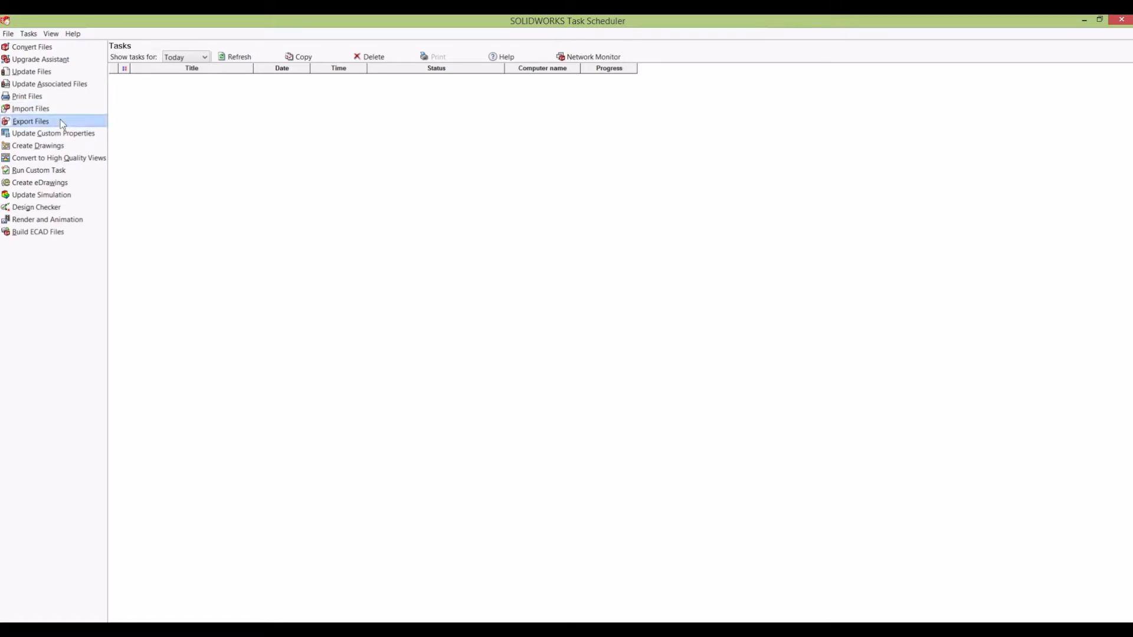
left_click_drag(590, 279, 451, 279)
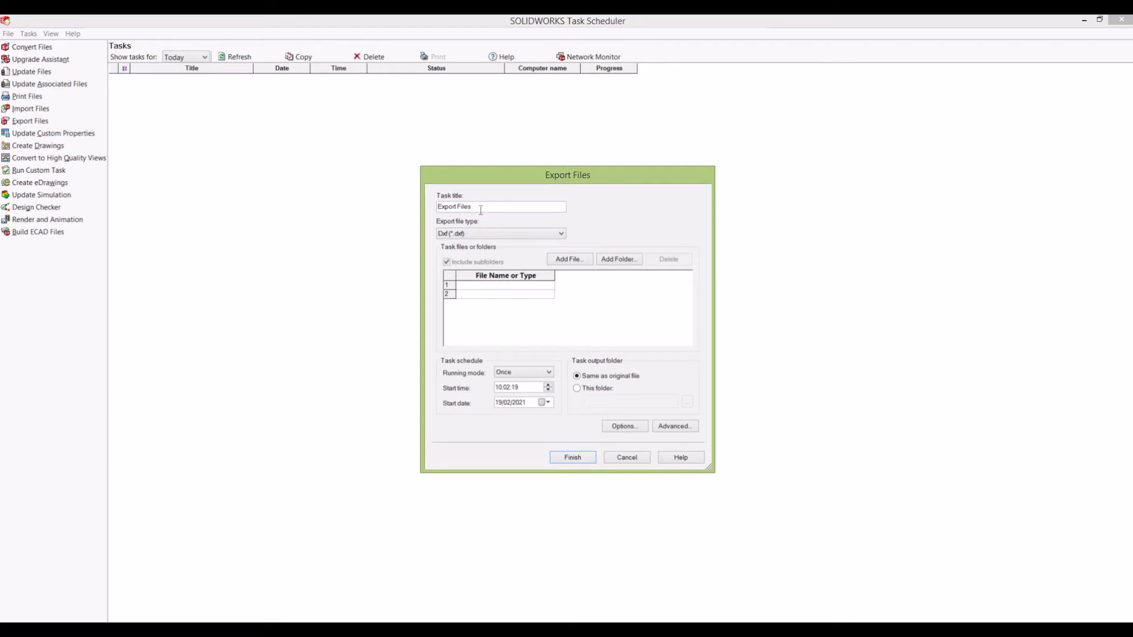
left_click(459, 234)
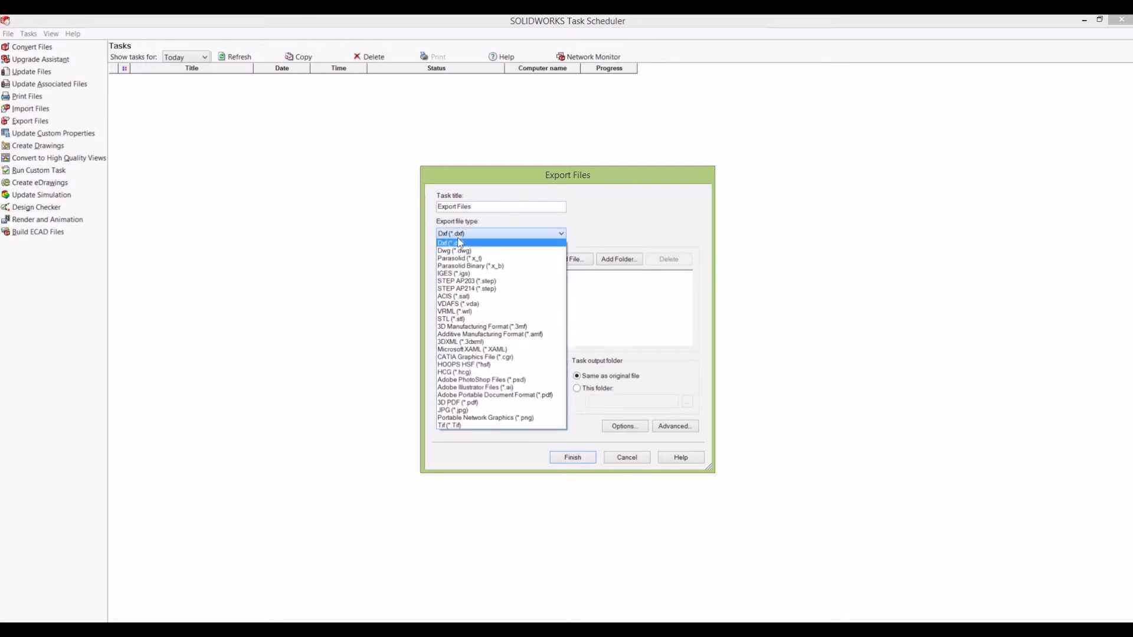
left_click(553, 395)
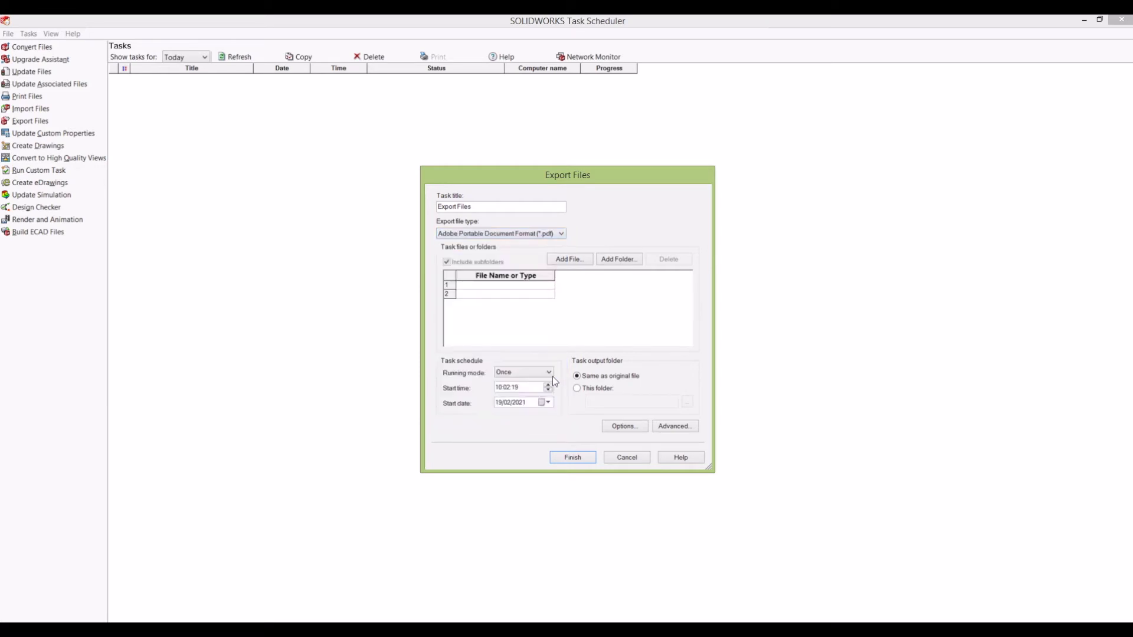
Step: Add the five drawings Youtube1–Youtube5 to the export task
left_click(564, 261)
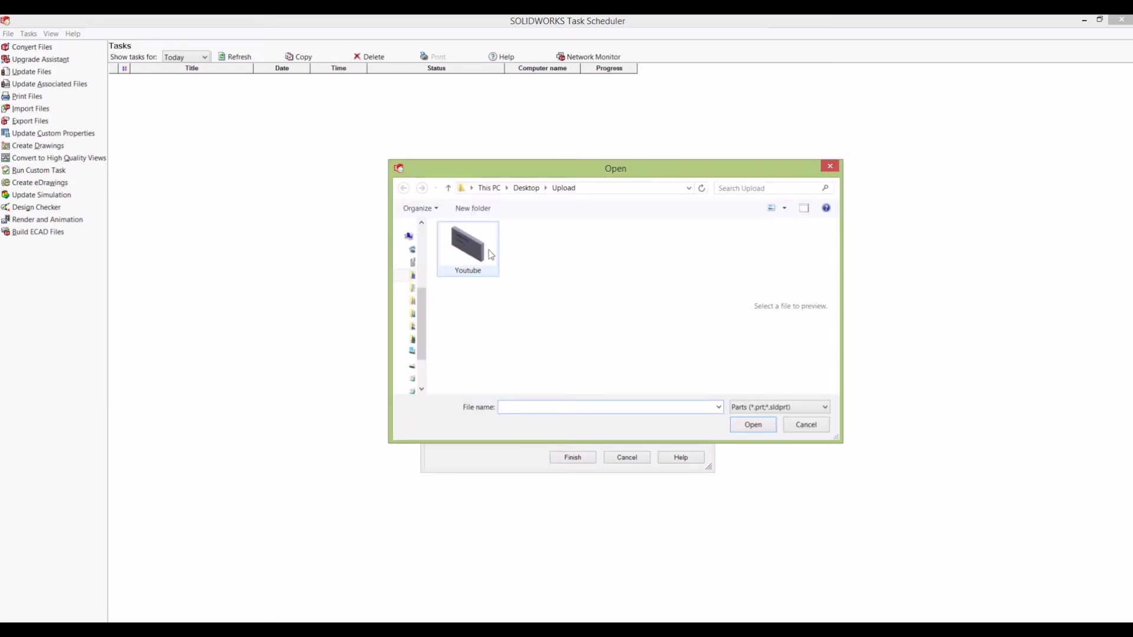
left_click(811, 412)
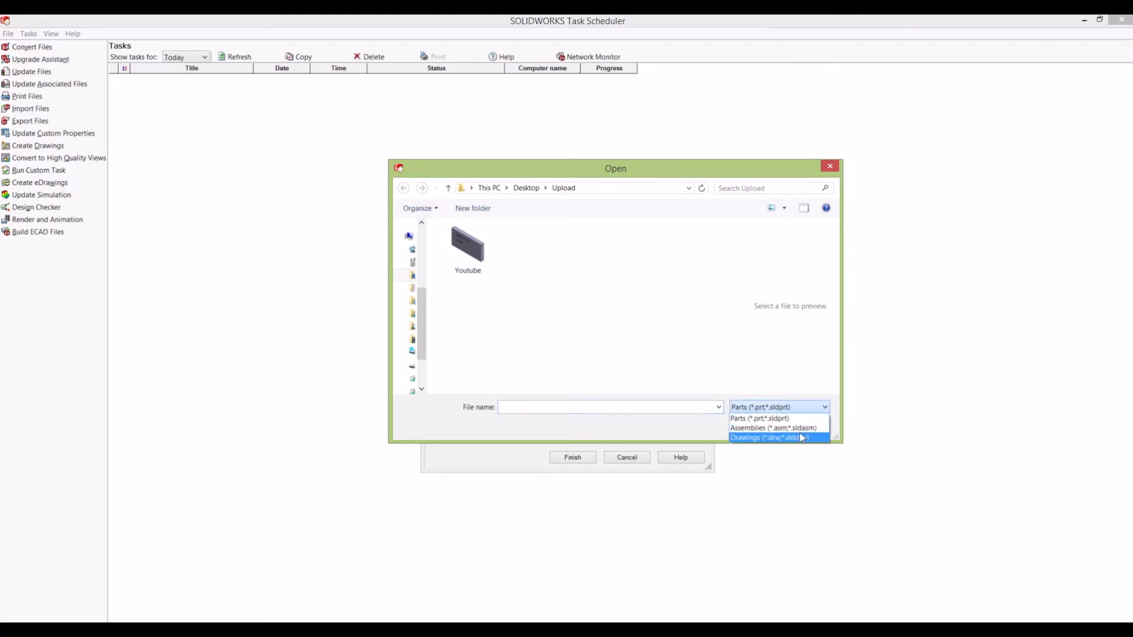
left_click(765, 436)
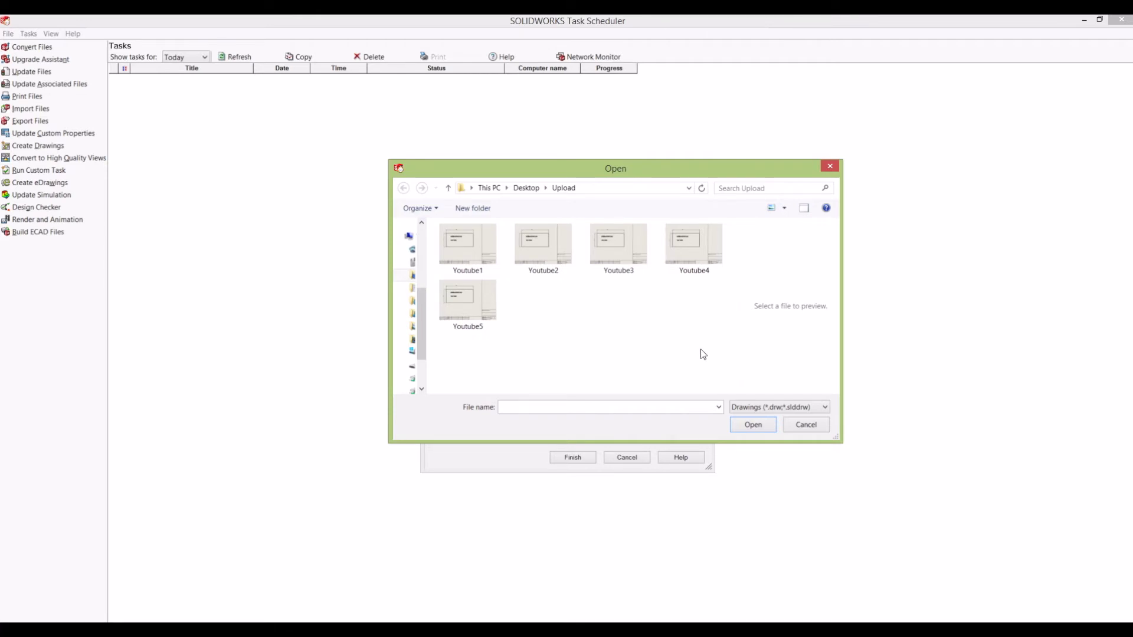
left_click_drag(699, 349, 460, 225)
left_click(753, 425)
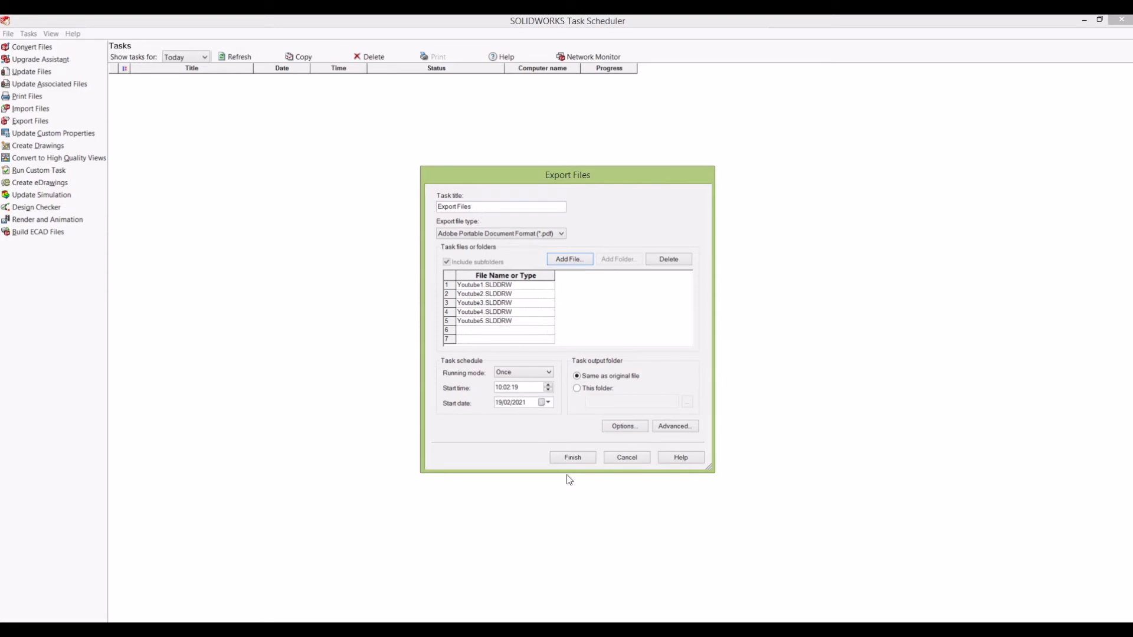
Step: Schedule the task to run Once at 10:02:19 on 19/02/2021 and finish
left_click(508, 374)
left_click(508, 374)
left_click(568, 457)
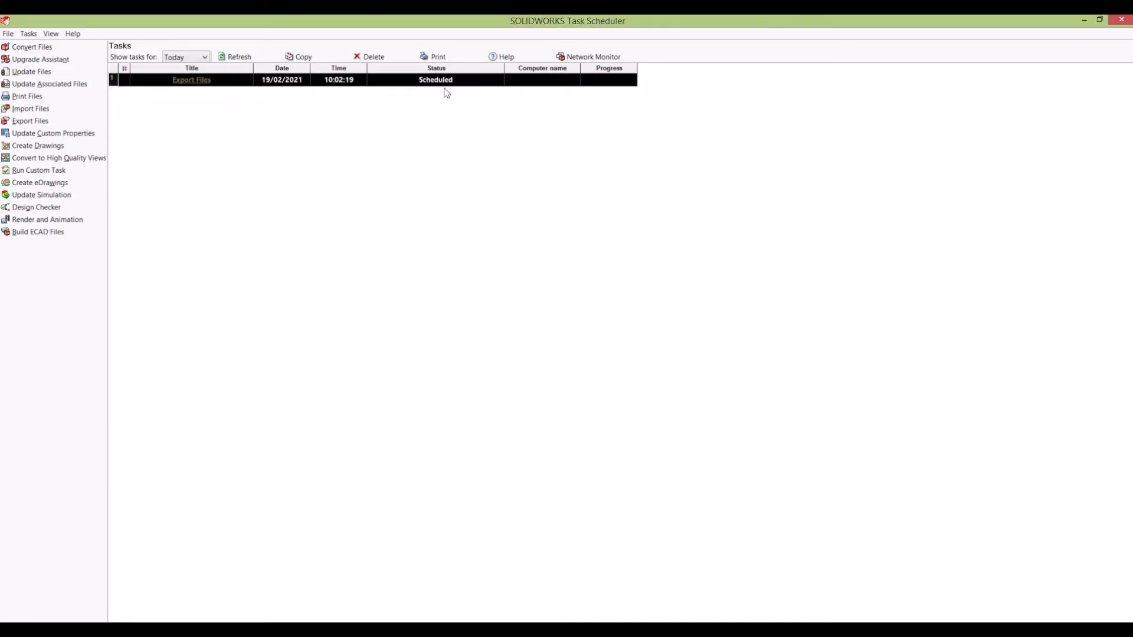
Step: Expand the Export Files task and refresh until all five export subtasks show Completed
left_click(236, 57)
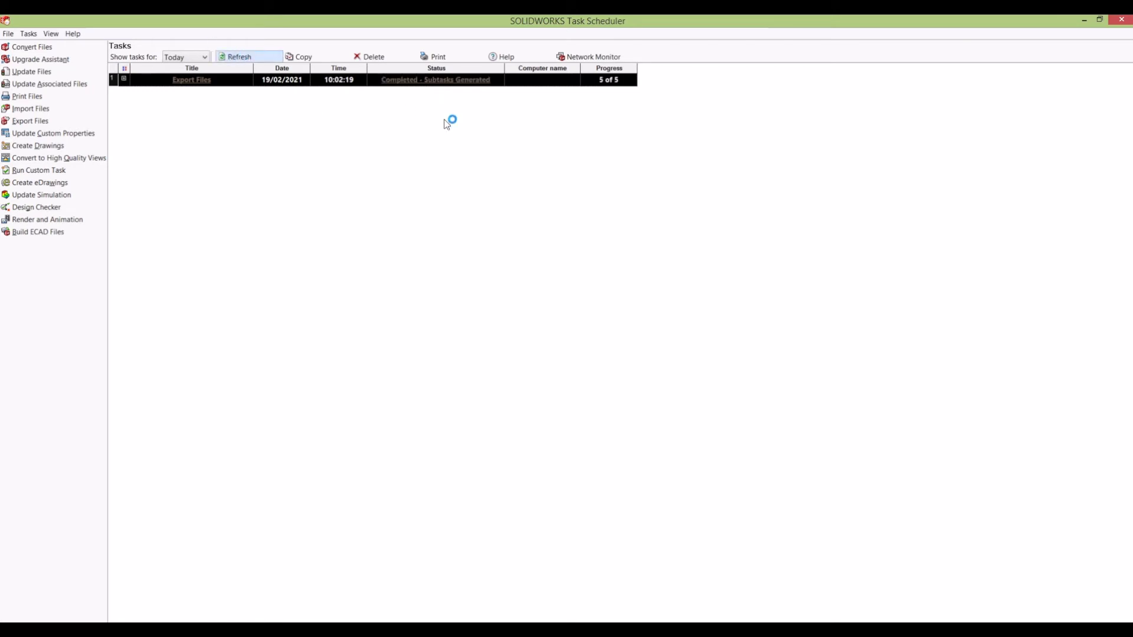
left_click(438, 80)
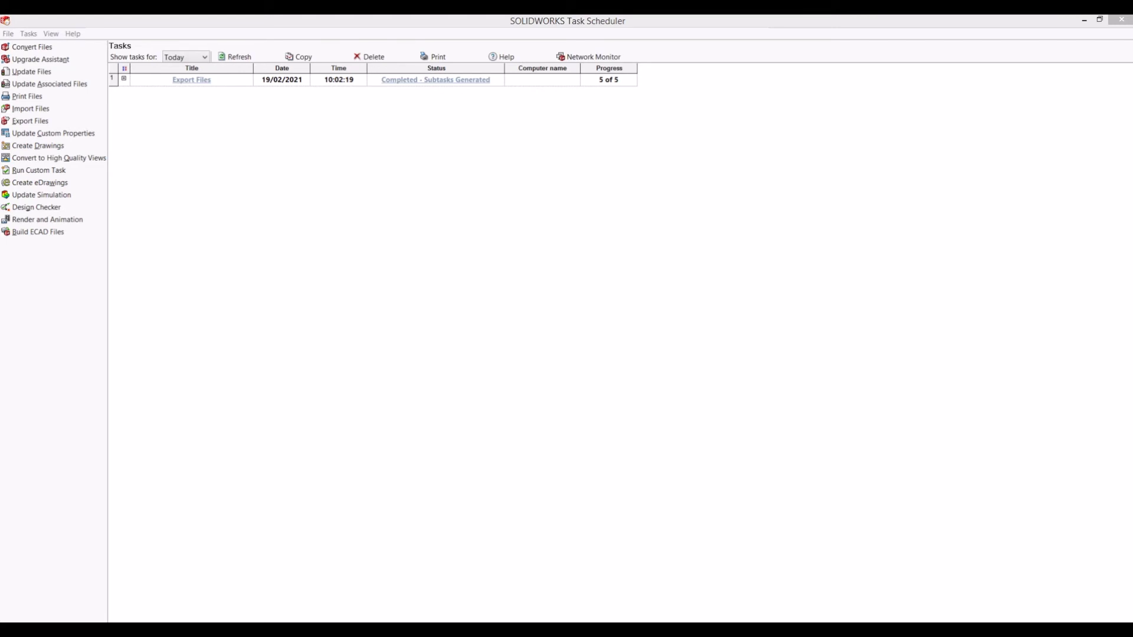
left_click(646, 64)
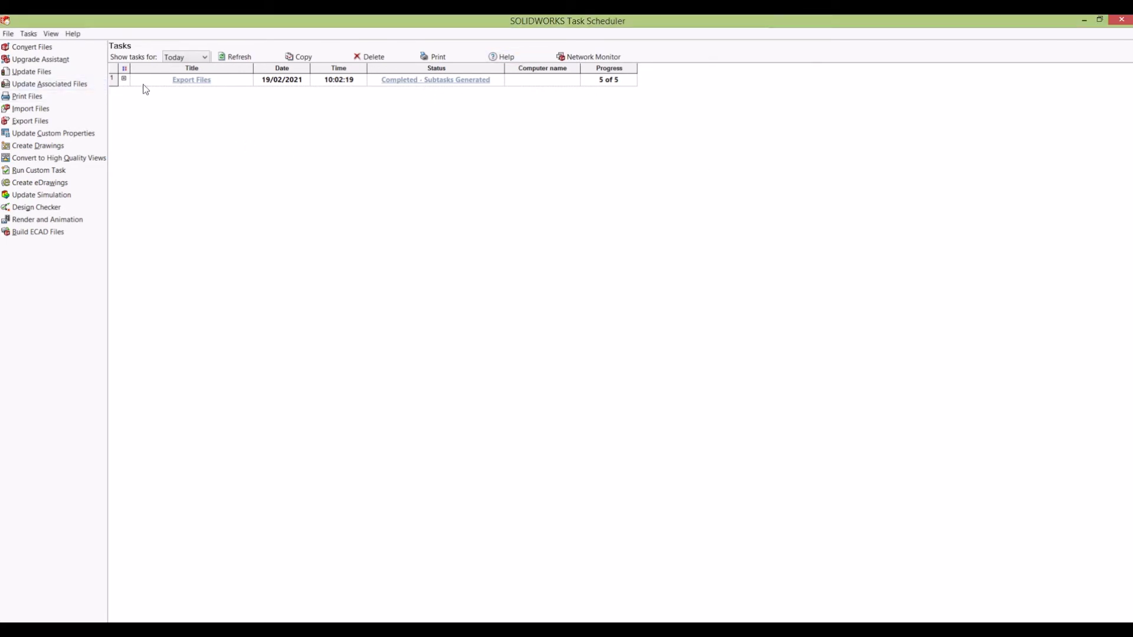
left_click(124, 79)
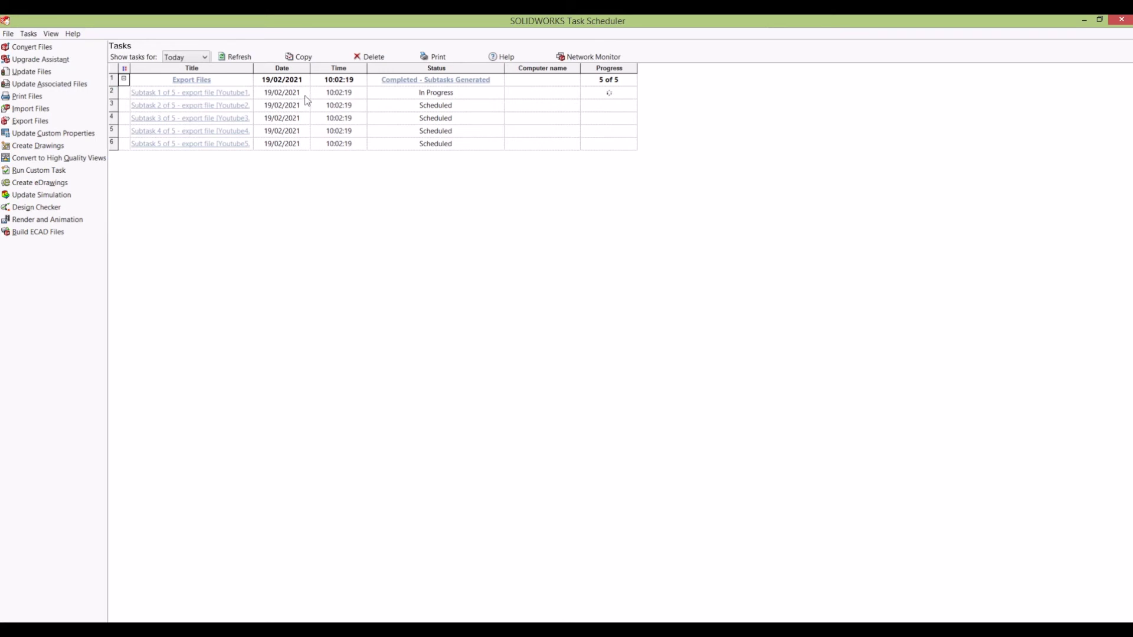
left_click(231, 57)
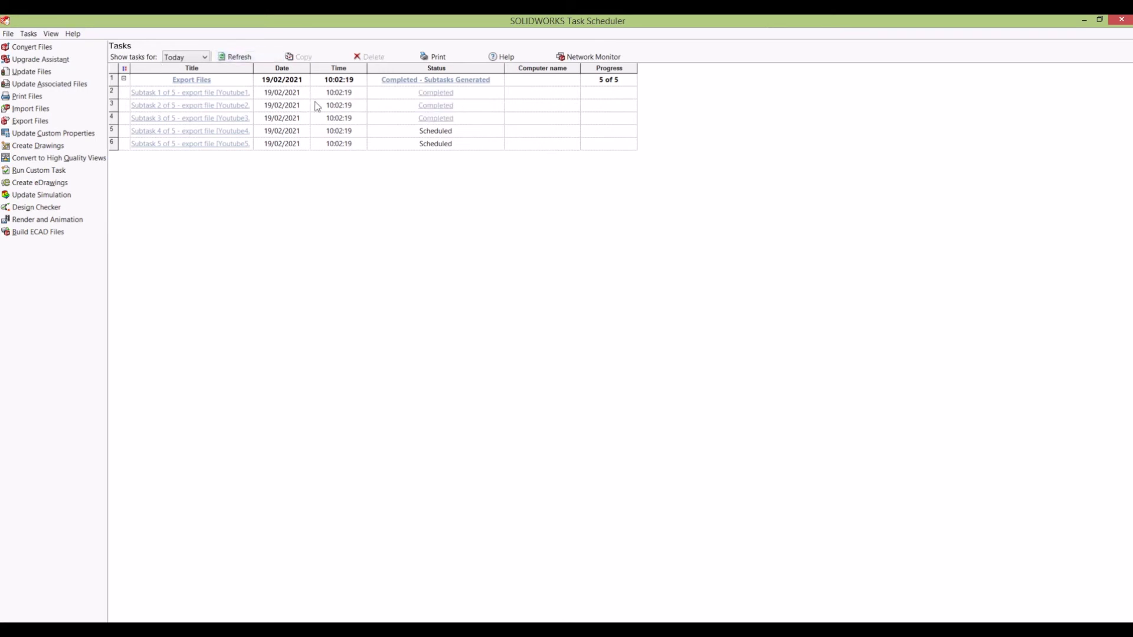
left_click(232, 57)
left_click(237, 57)
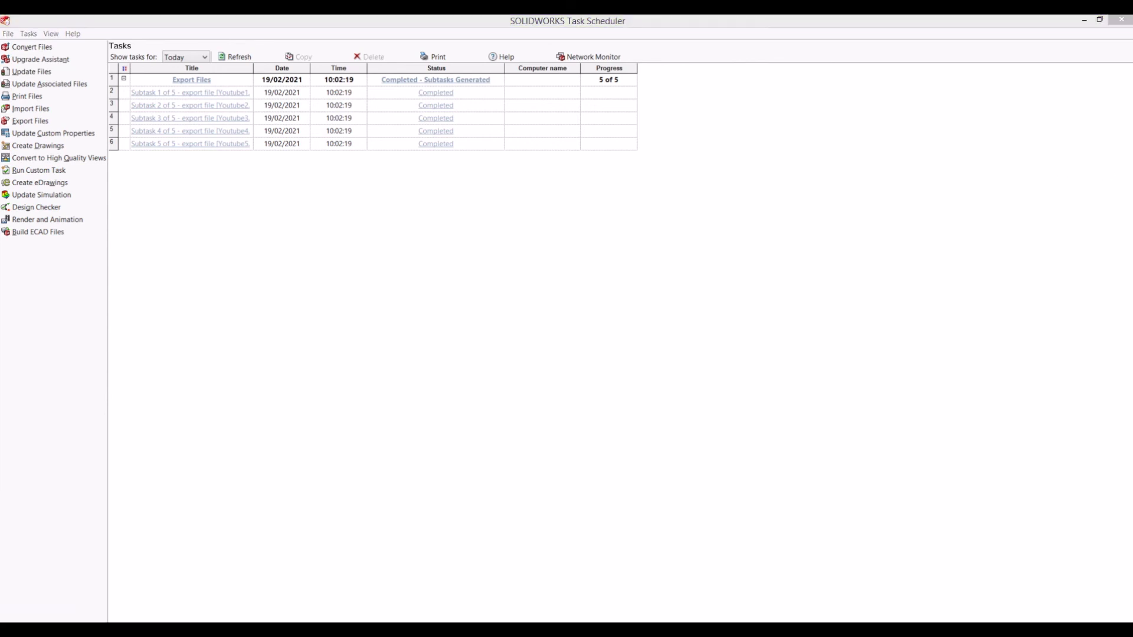
key("alt+Tab")
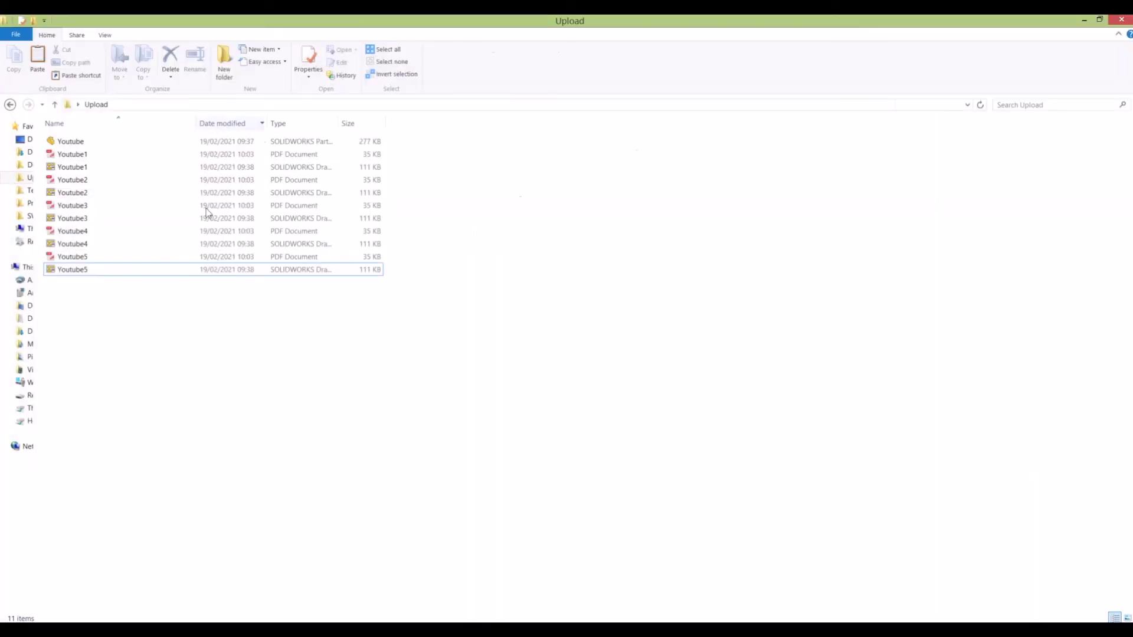
Step: Open the Youtube1 PDF in the Upload folder to verify it, then clear the selection
double_click(189, 155)
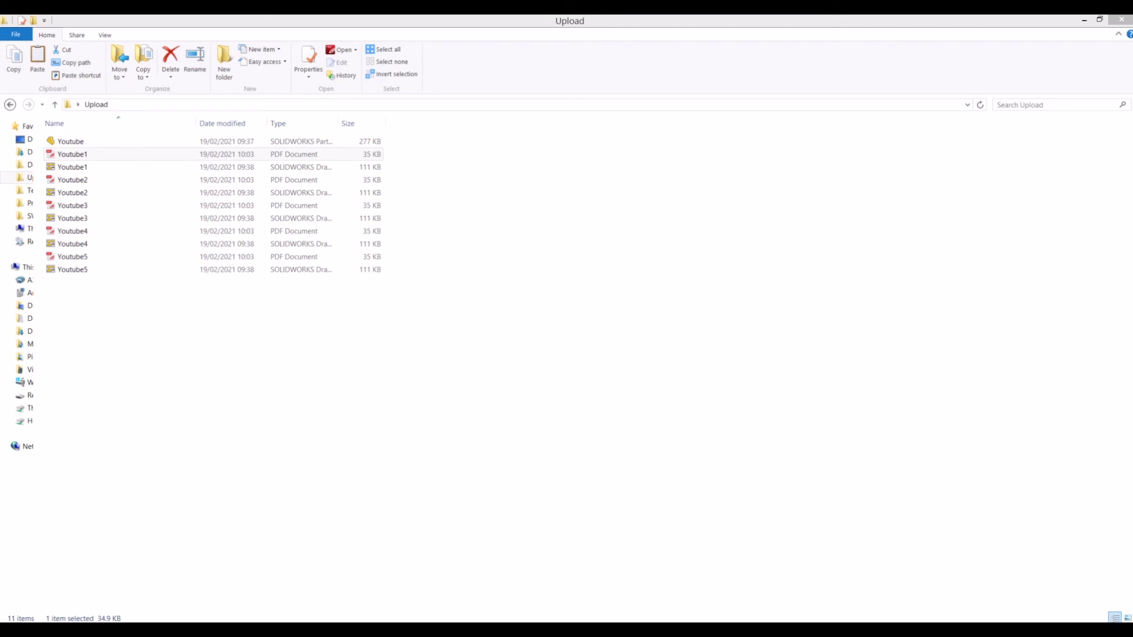
left_click(612, 412)
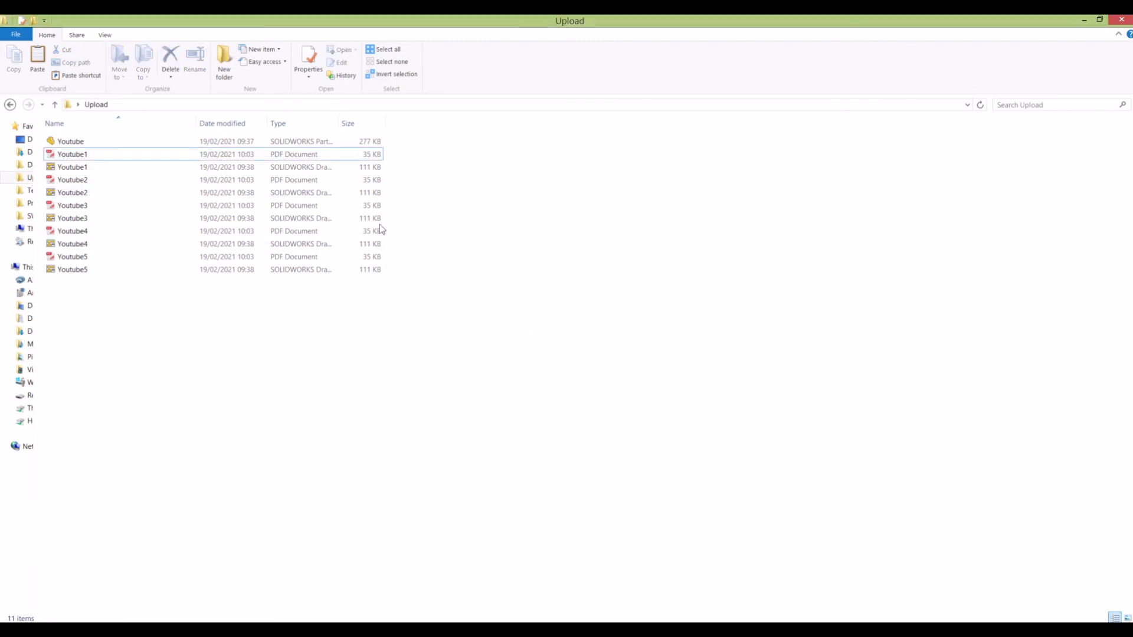